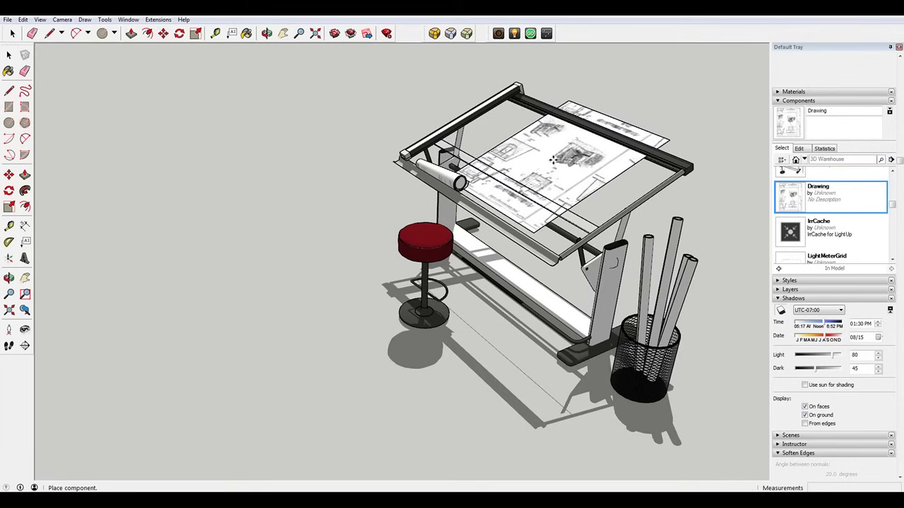
Drop the Drawing component so the sheet ends up on the ground beside the table.
click(555, 160)
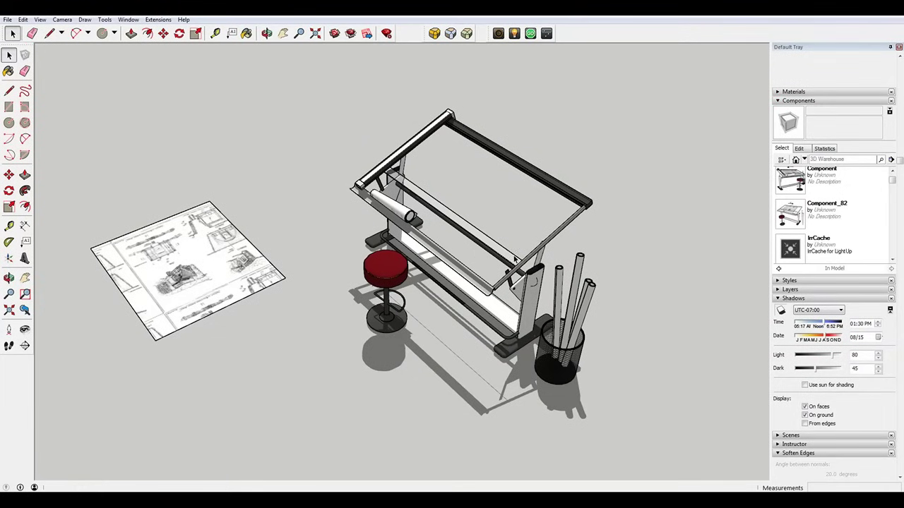
Orbit around the table, select the sheet on the ground, and try Move and Rotate on it.
key(o)
drag(511, 253, 446, 282)
key(space)
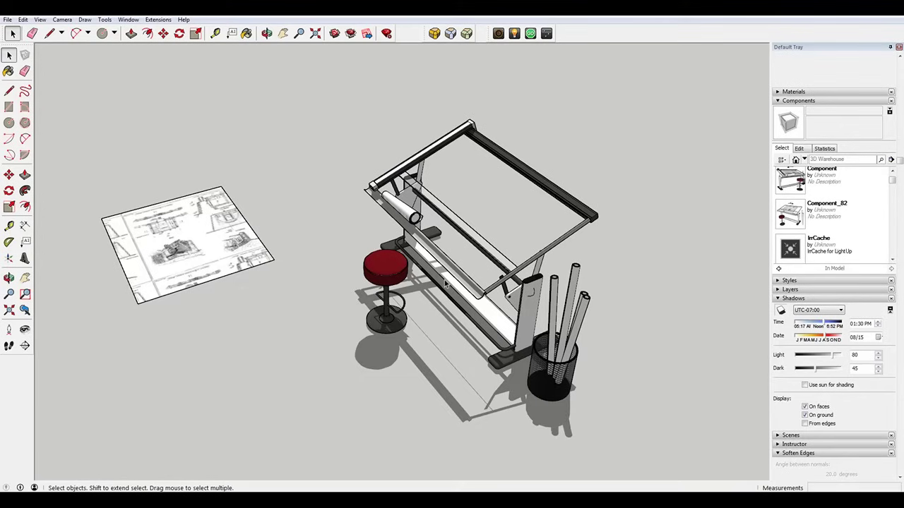
click(166, 243)
key(m)
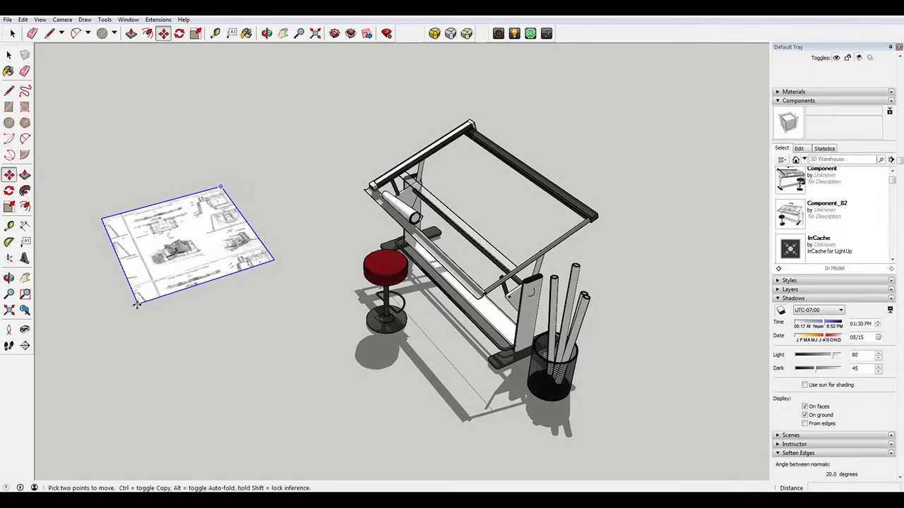
key(q)
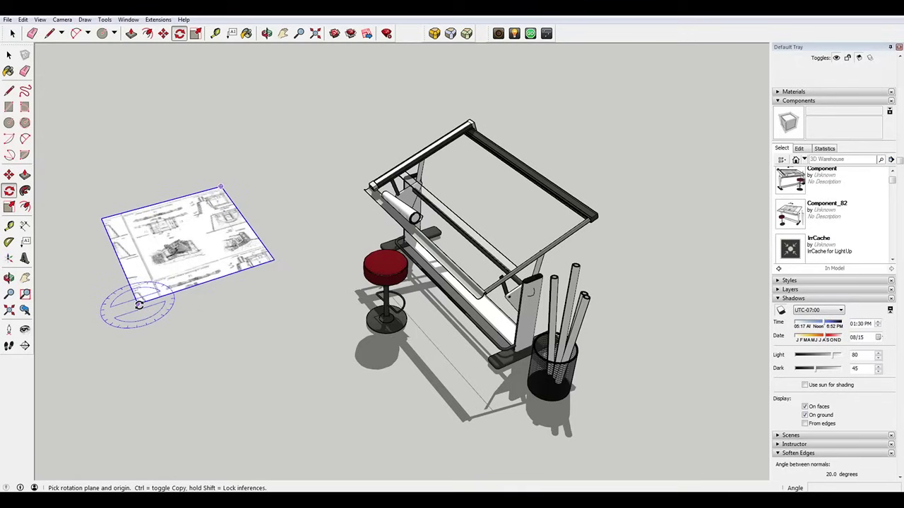
Make the sheet a component with definition 'Drawing' and open its Glue to choices.
click(12, 33)
right_click(194, 196)
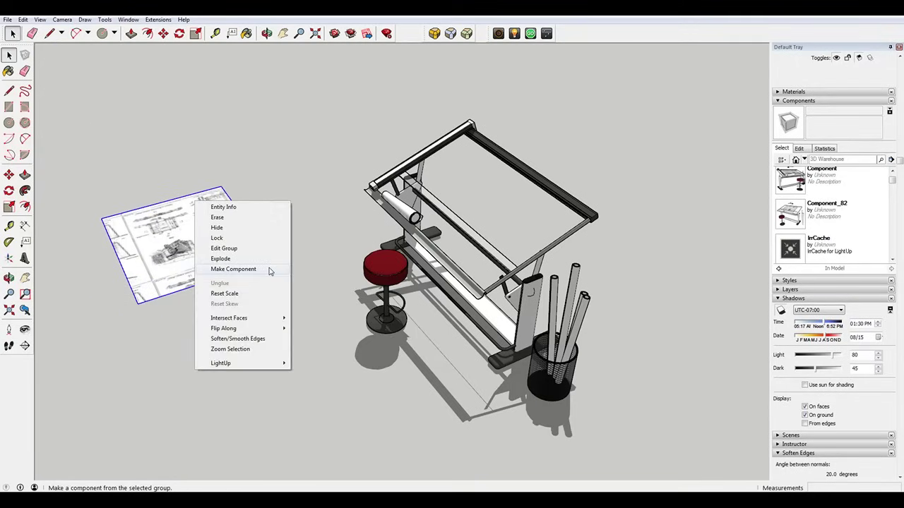
click(270, 268)
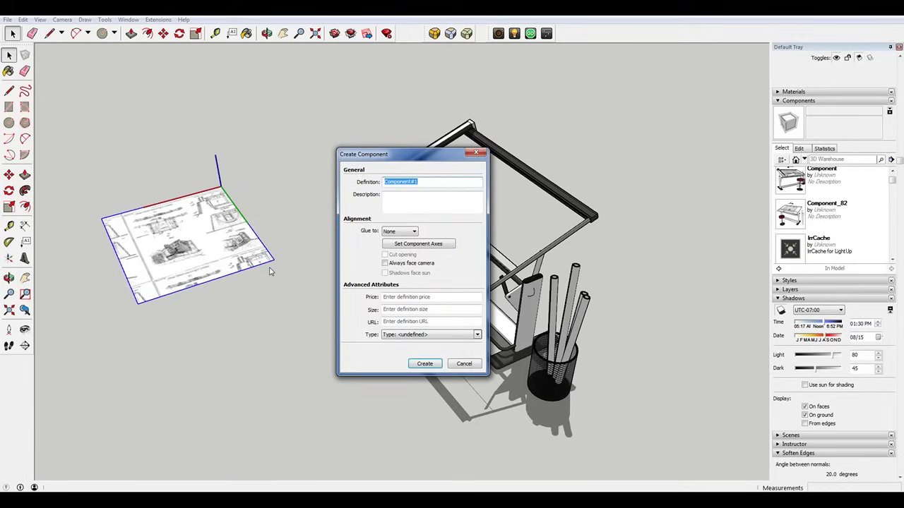
text(Drawn)
click(407, 236)
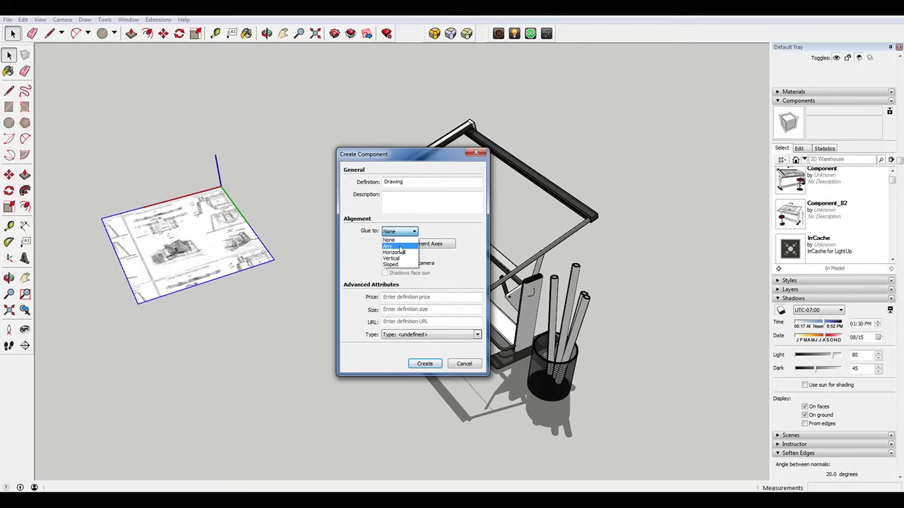
Set Glue to Any, place the axes at the sheet's corner, and create the component.
click(394, 247)
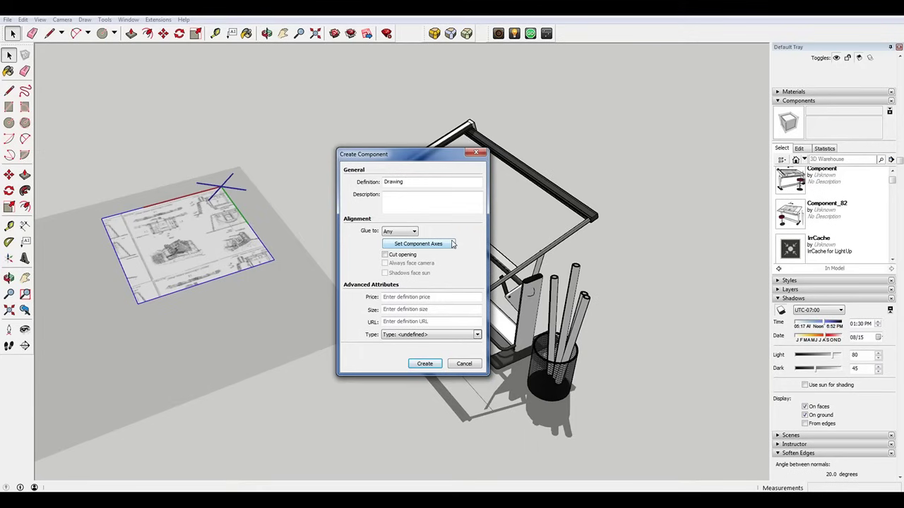
click(452, 244)
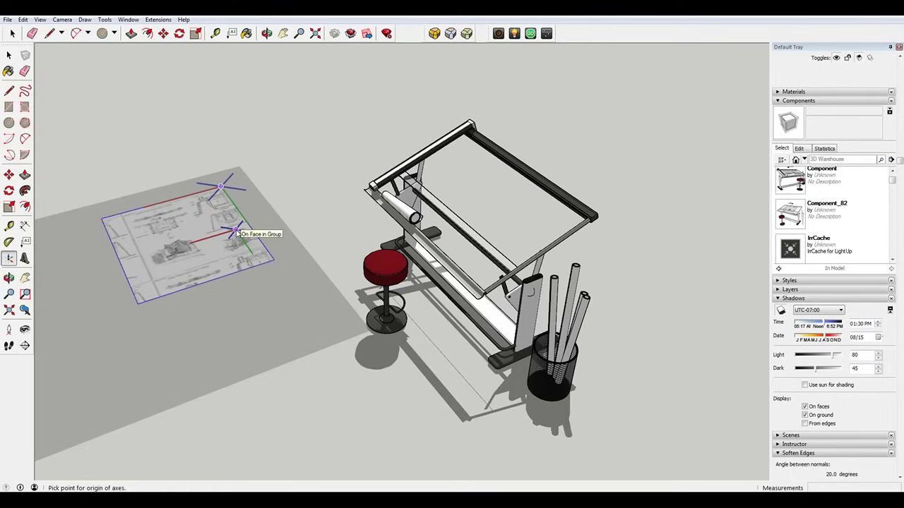
click(221, 187)
click(144, 209)
click(263, 246)
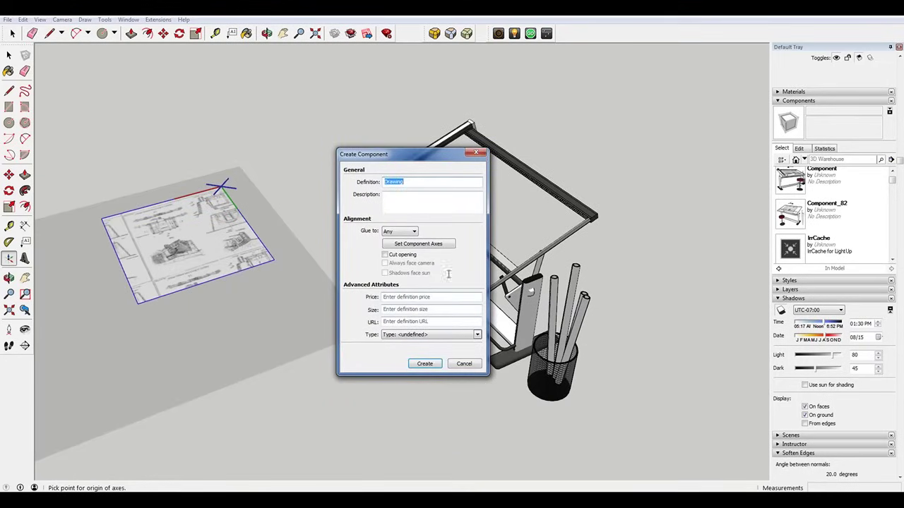
click(424, 364)
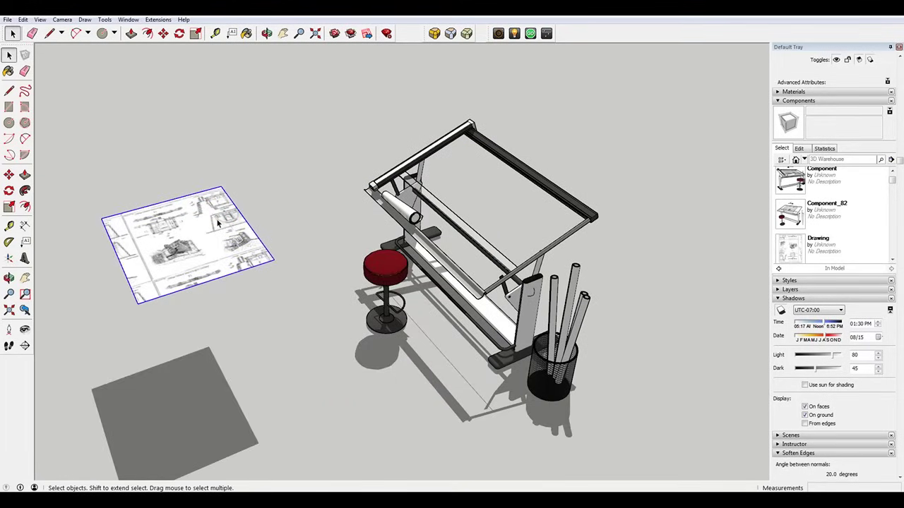
Cancel a copy move of the sheet and delete the sheet from the ground.
key(m)
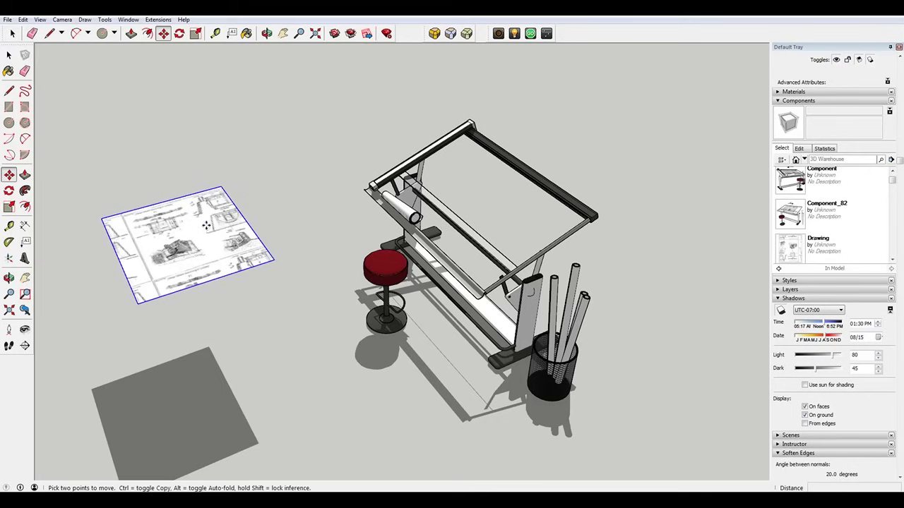
key(ctrl)
click(206, 227)
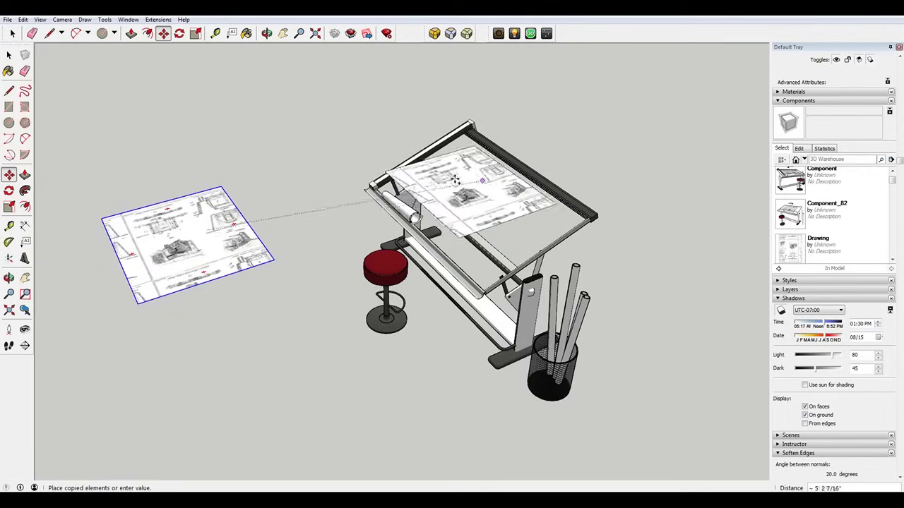
key(space)
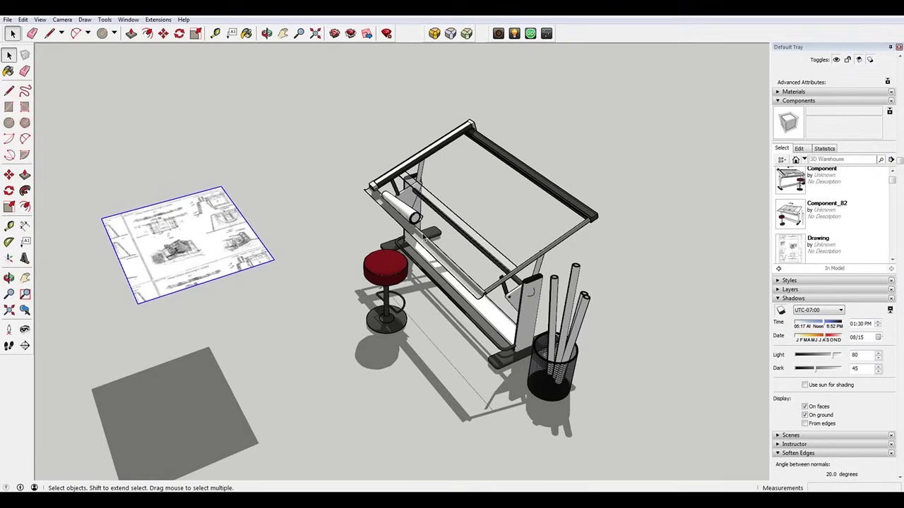
key(Delete)
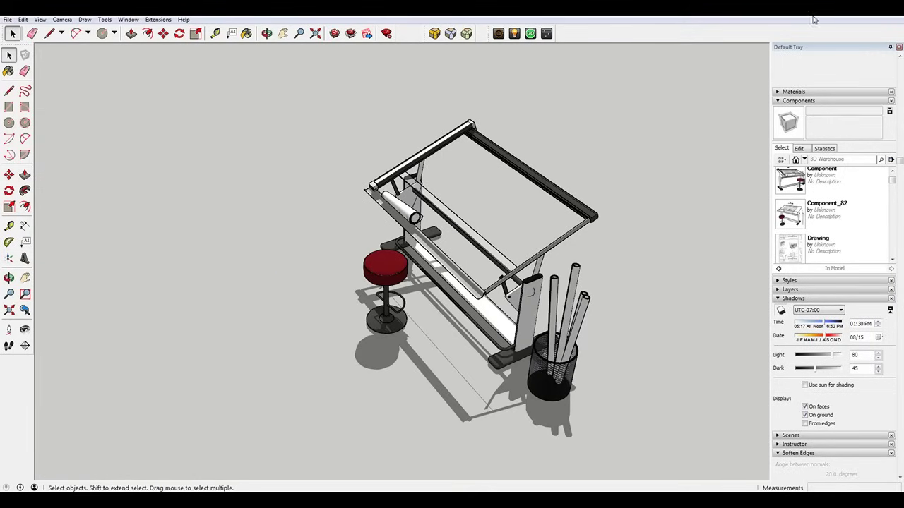
Open the Window > Default Tray menu and close it without changes.
click(128, 20)
mouse_move(114, 36)
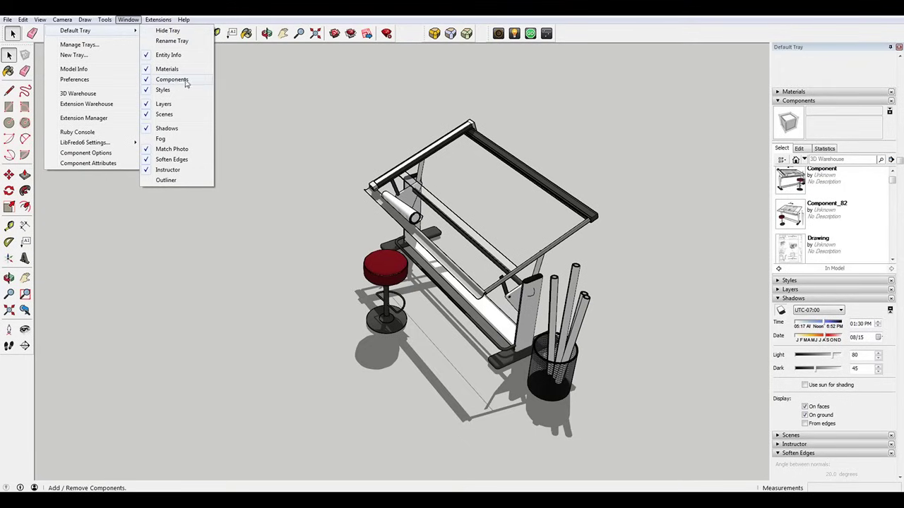
click(727, 130)
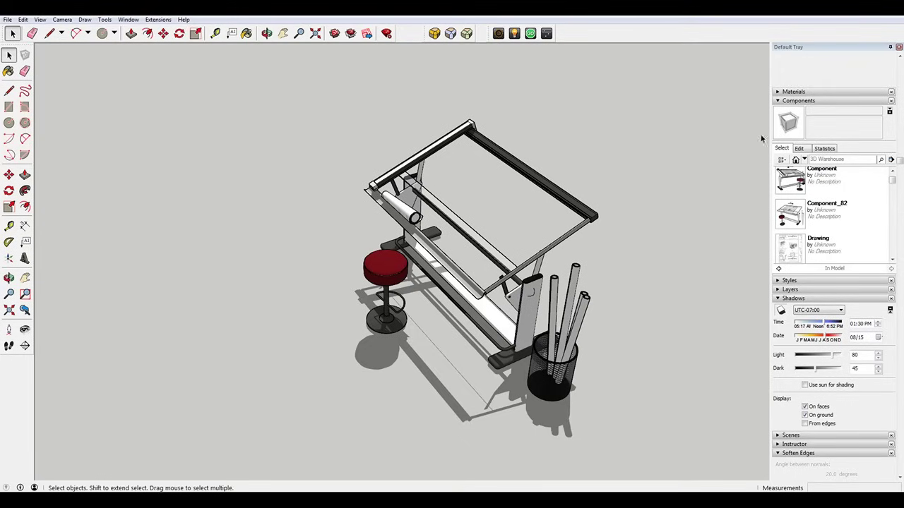
Insert the Drawing component onto the sloped tabletop and rotate it square to the table.
click(795, 251)
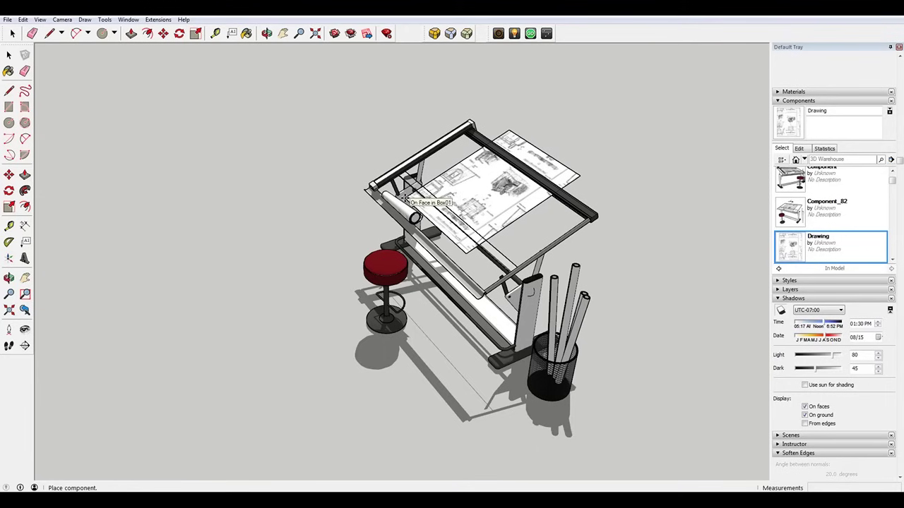
click(506, 215)
scroll(505, 215, up, 1)
key(q)
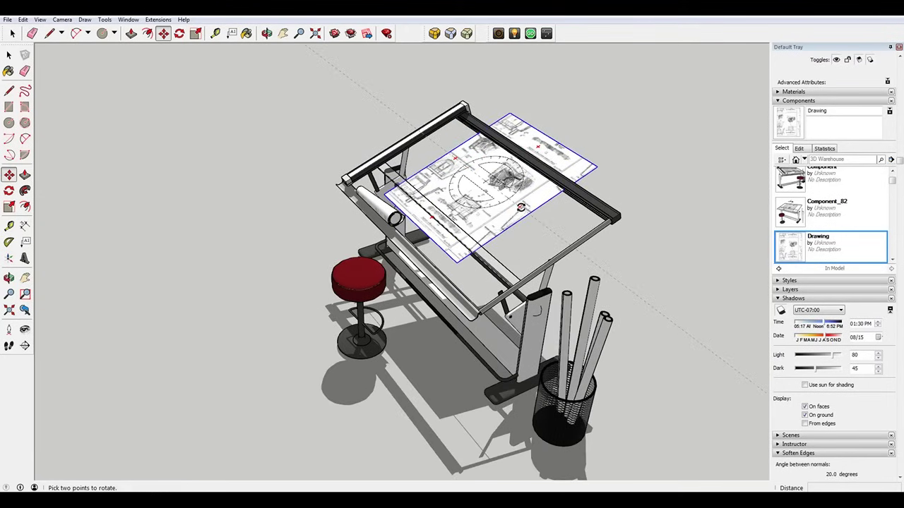
click(521, 209)
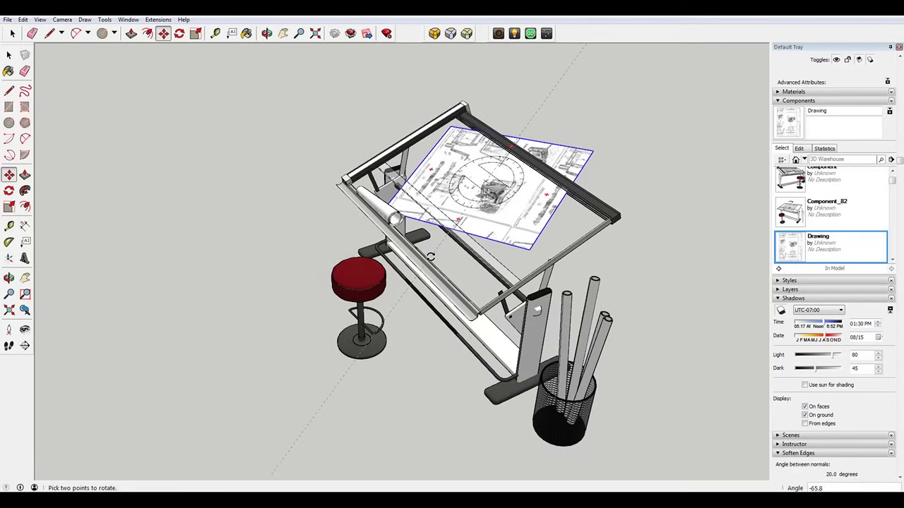
click(430, 256)
Move the drawing down along the tabletop into position.
key(m)
scroll(465, 263, up, 3)
scroll(465, 263, up, 2)
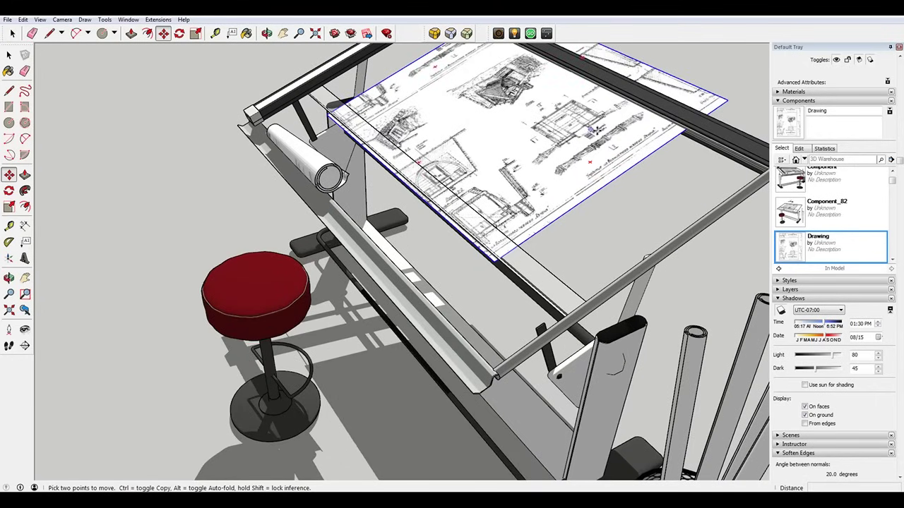
click(596, 163)
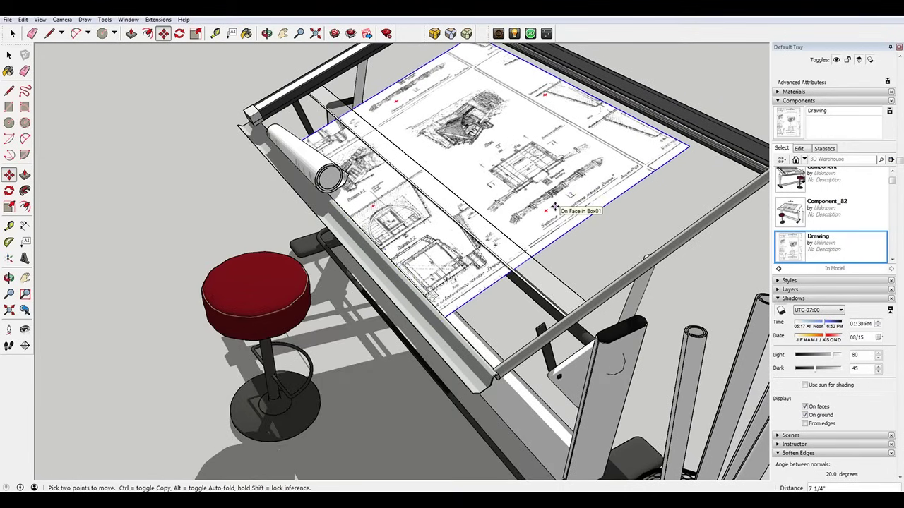
middle_drag(555, 208, 367, 307)
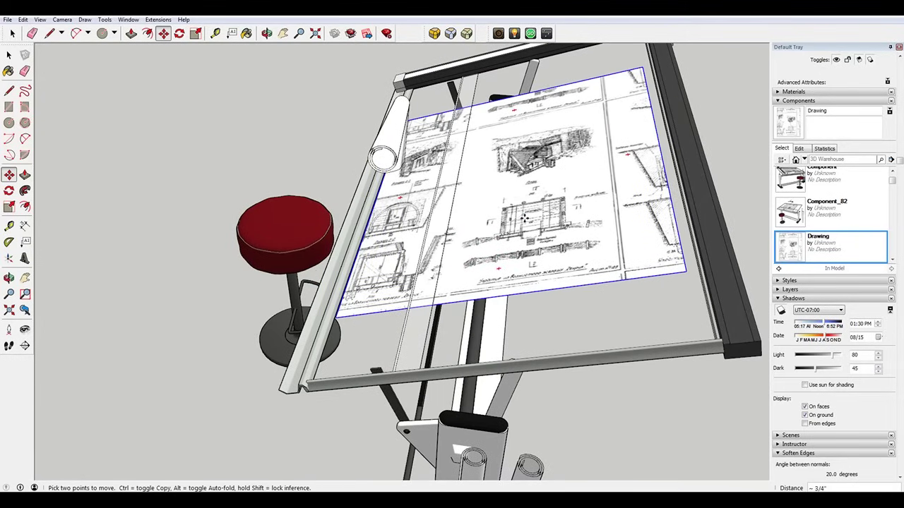
mouse_move(558, 251)
middle_down()
mouse_move(570, 259)
mouse_move(521, 248)
middle_up()
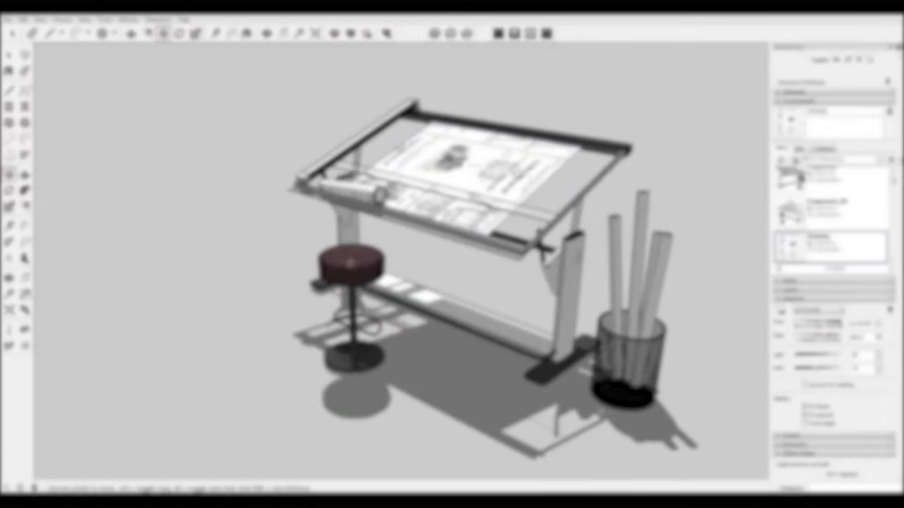
Leave the drawing in its final spot on the tabletop and switch to Rotate (Q).
key(q)
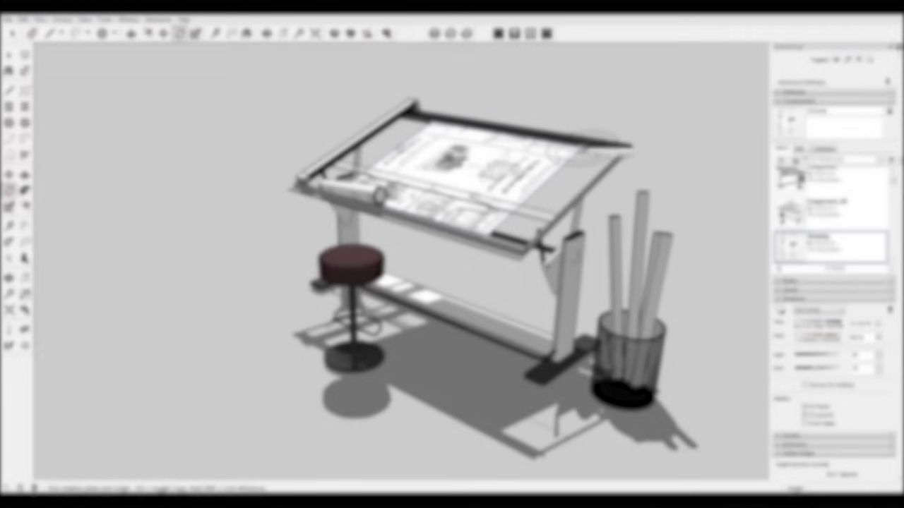